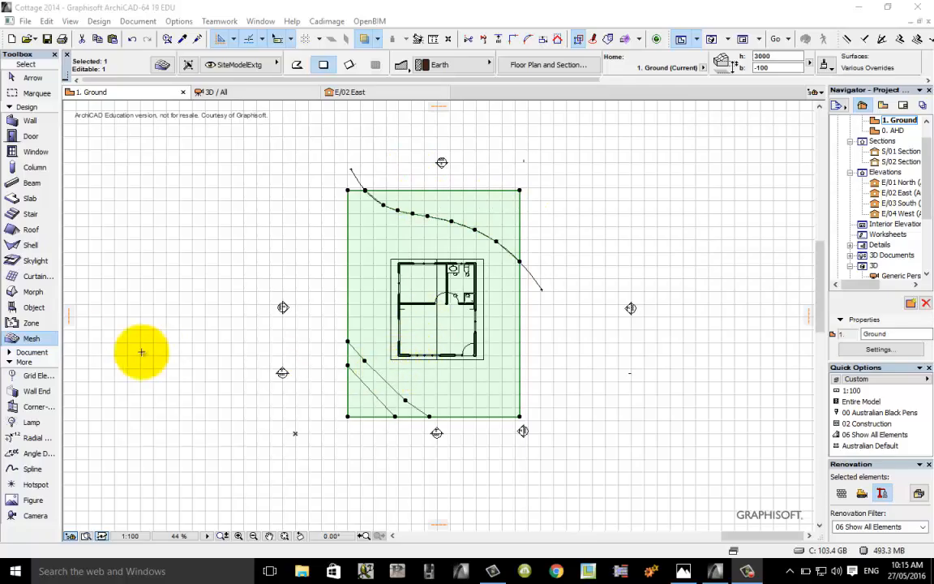
- Deselect the mesh and draw a five-node spline above the existing contour, starting beyond the site's upper edge and ending past its right boundary
right_click(247, 254)
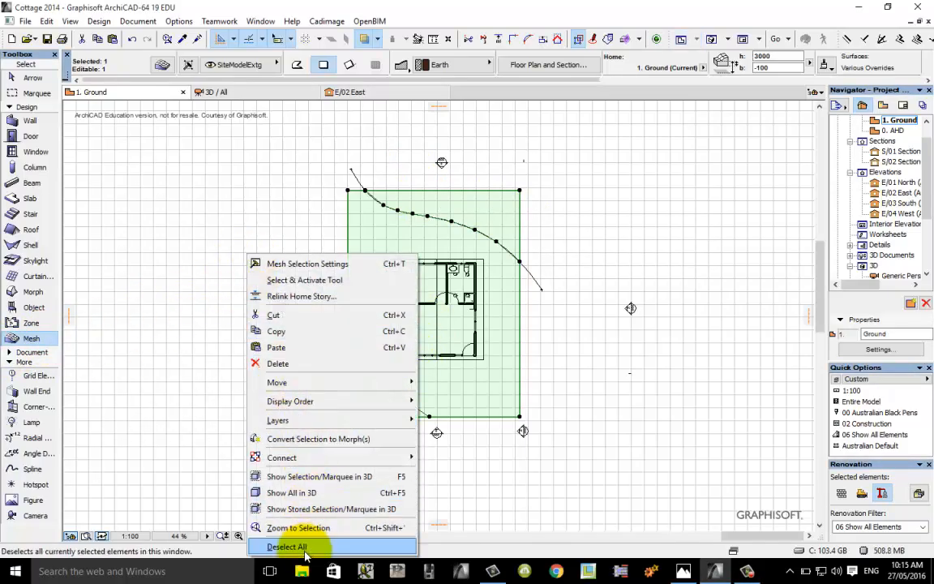
click(304, 549)
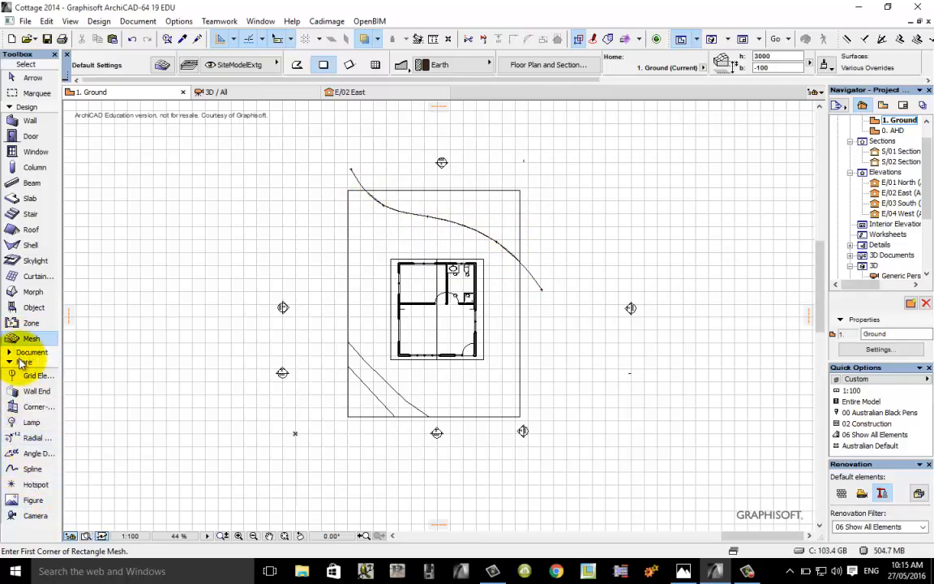
click(30, 469)
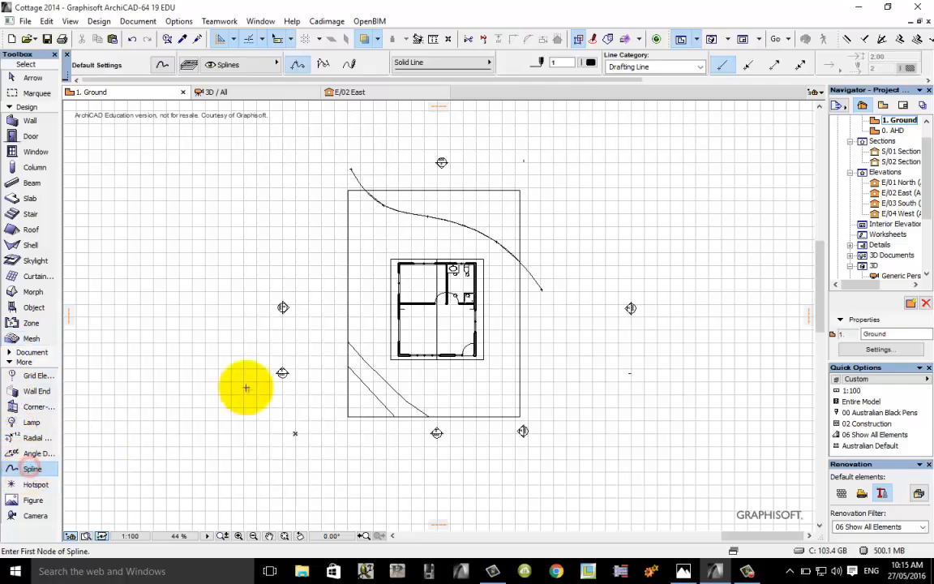
click(396, 173)
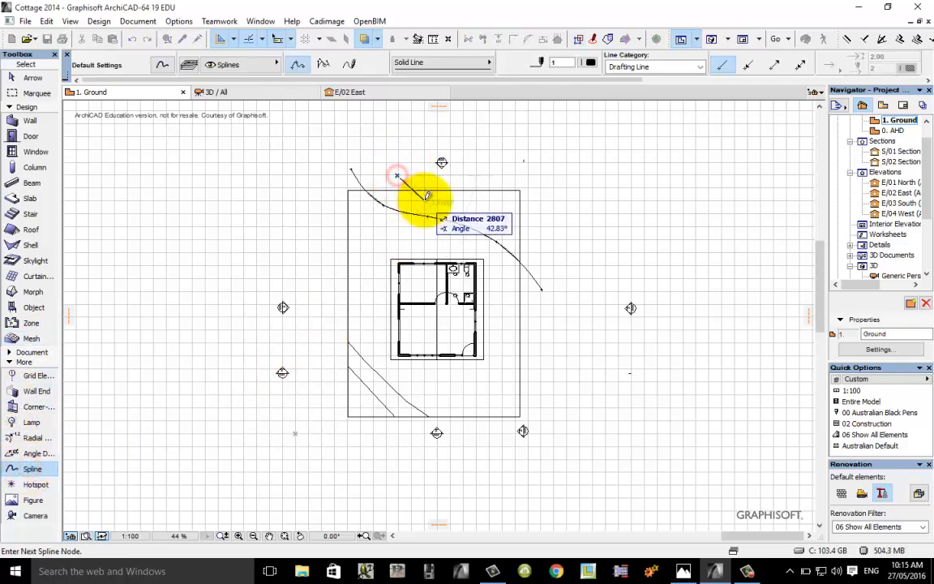
click(501, 220)
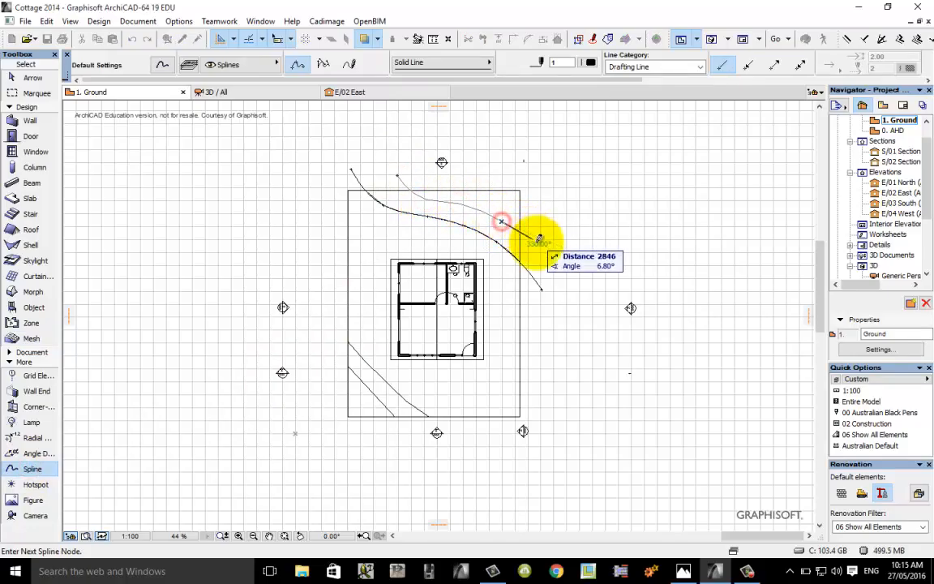
click(538, 251)
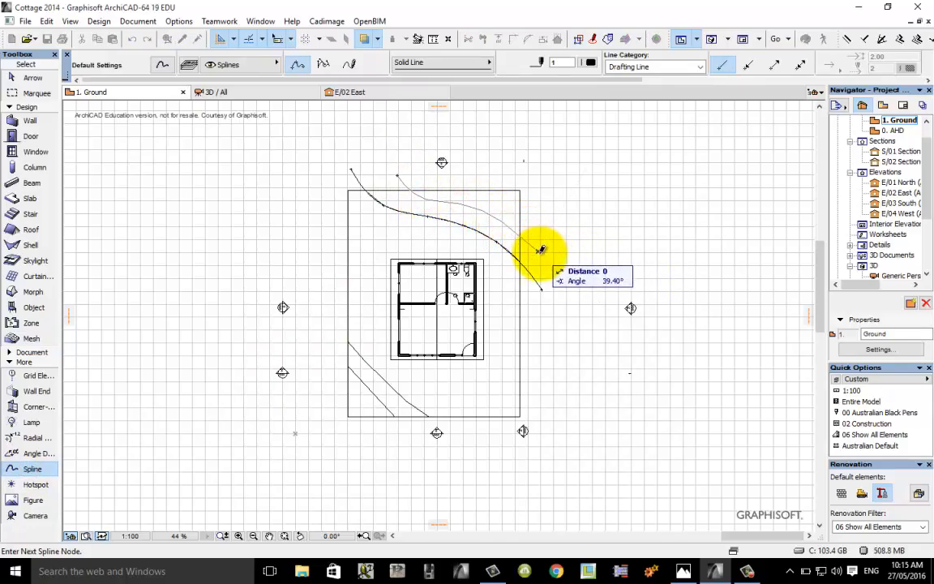
click(538, 251)
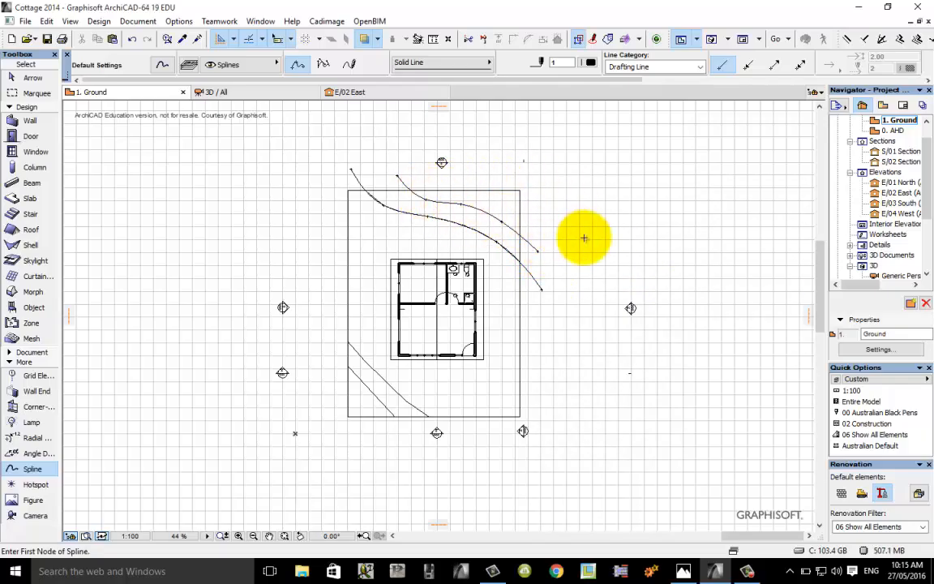
scroll(528, 230, down, 2)
scroll(517, 223, up, 5)
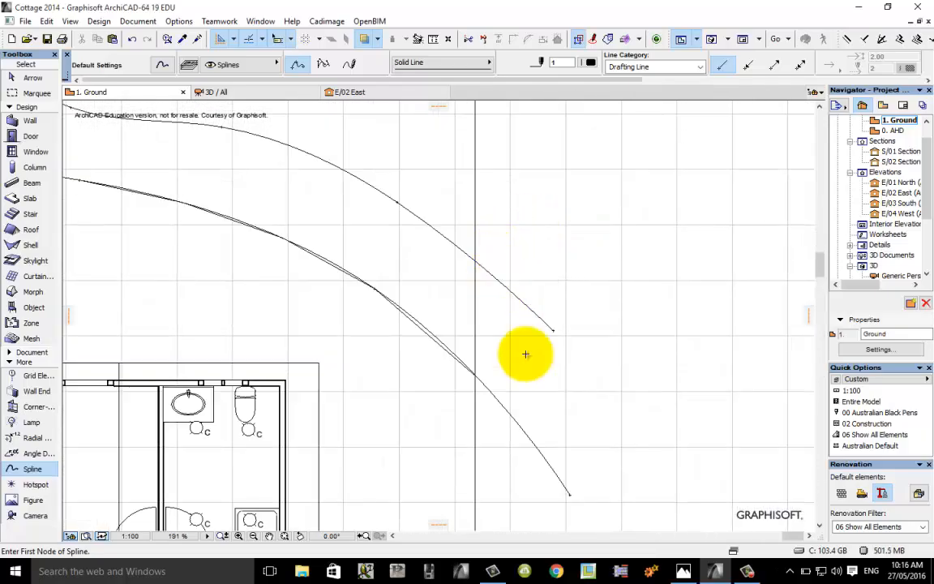
scroll(527, 355, down, 1)
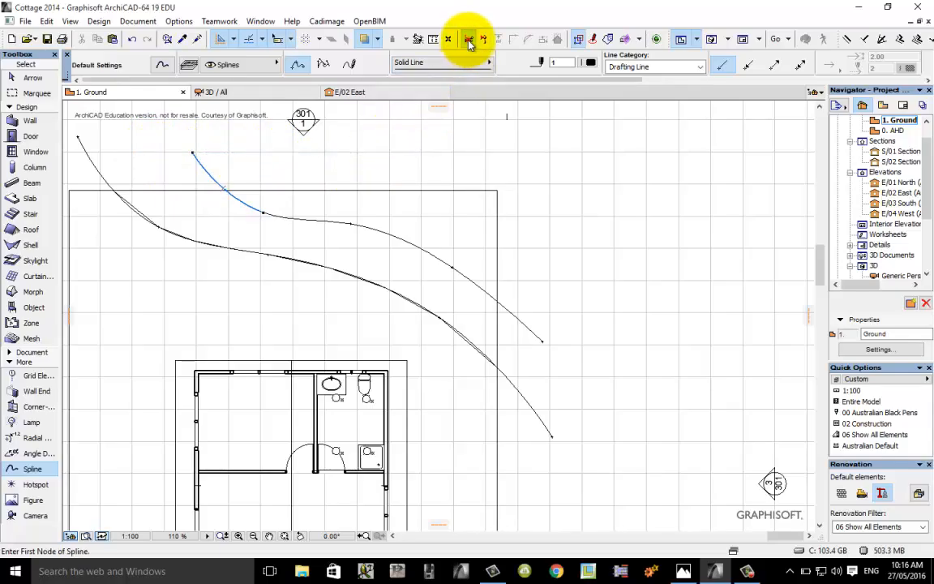
click(201, 165)
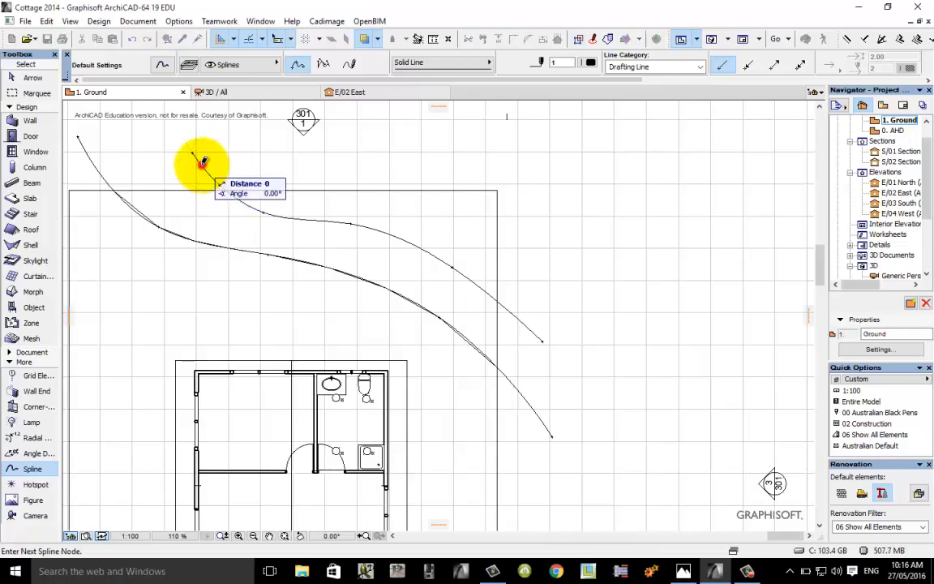
right_click(276, 147)
click(309, 251)
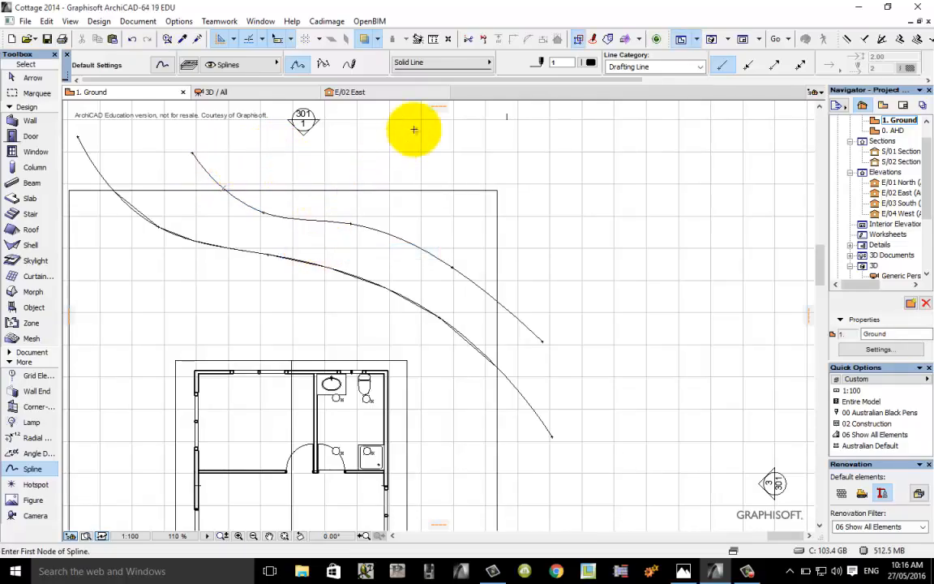
- Trim both overhanging ends of the new spline back to the site mesh's boundary
click(468, 40)
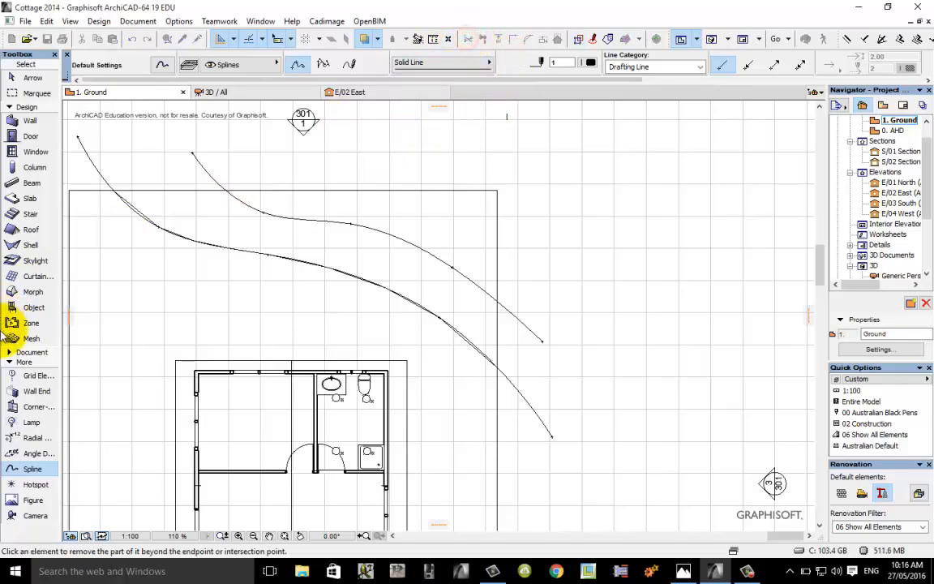
click(207, 173)
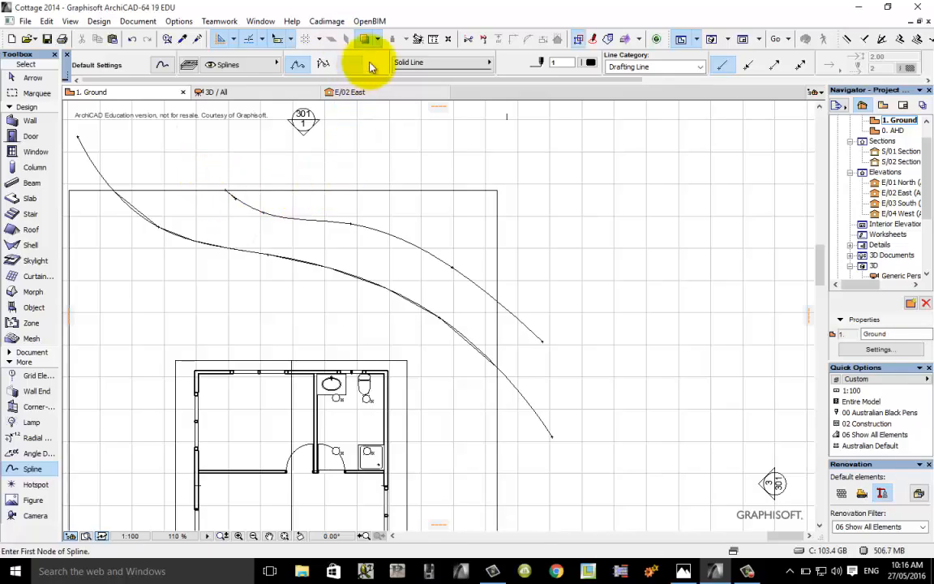
click(468, 40)
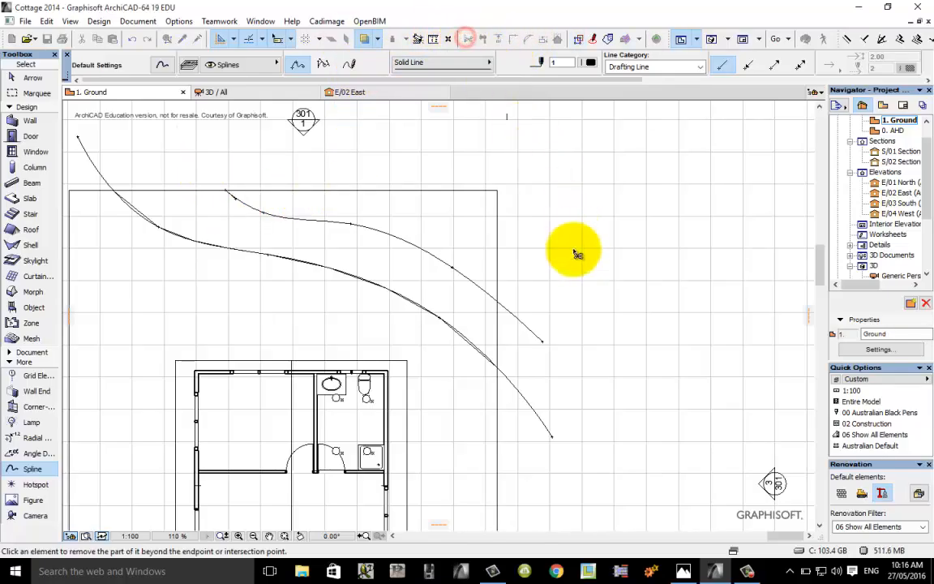
click(529, 334)
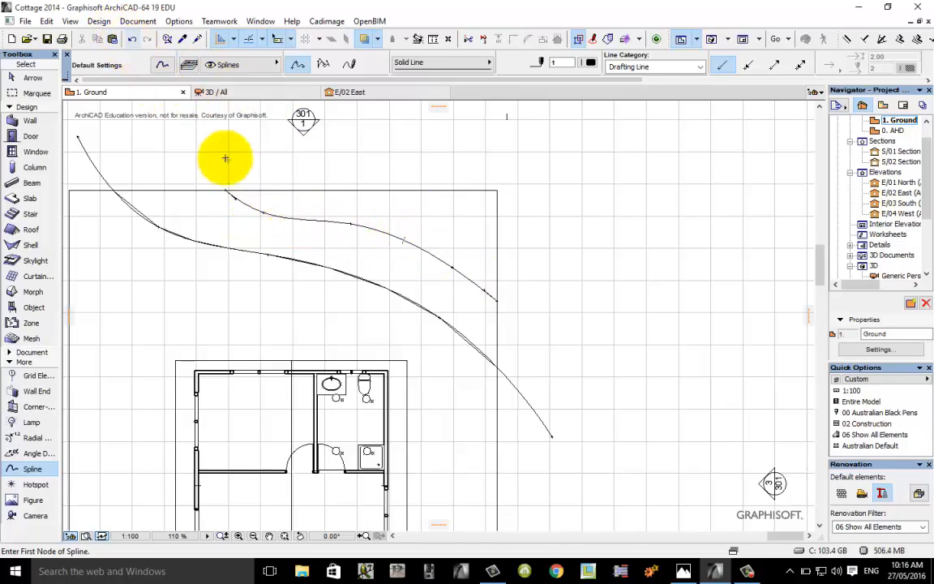
- Compare the Magic Wand's Best Match and Linear Segments tracing methods, keeping Linear Segments with 3 segments along arcs
scroll(527, 265, up, 2)
scroll(527, 265, down, 3)
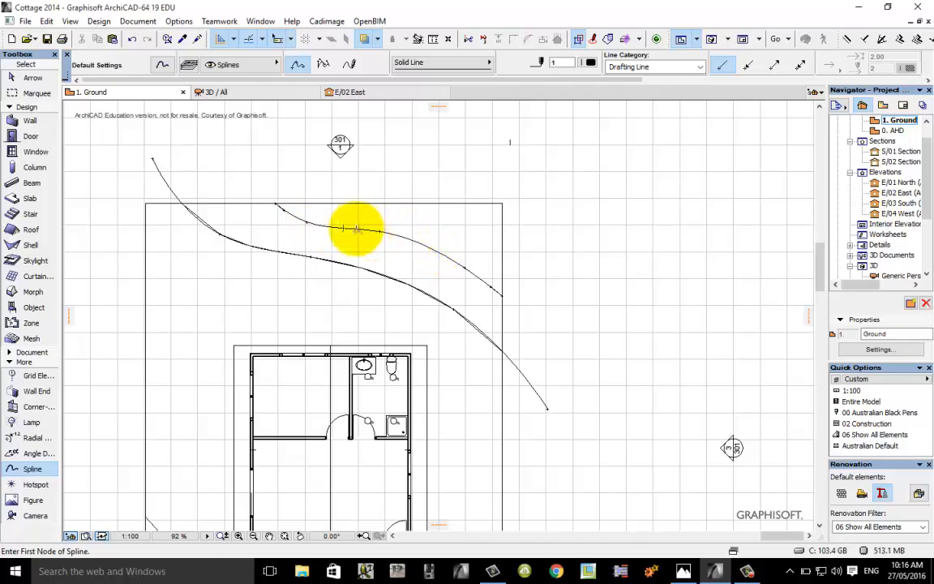
click(177, 22)
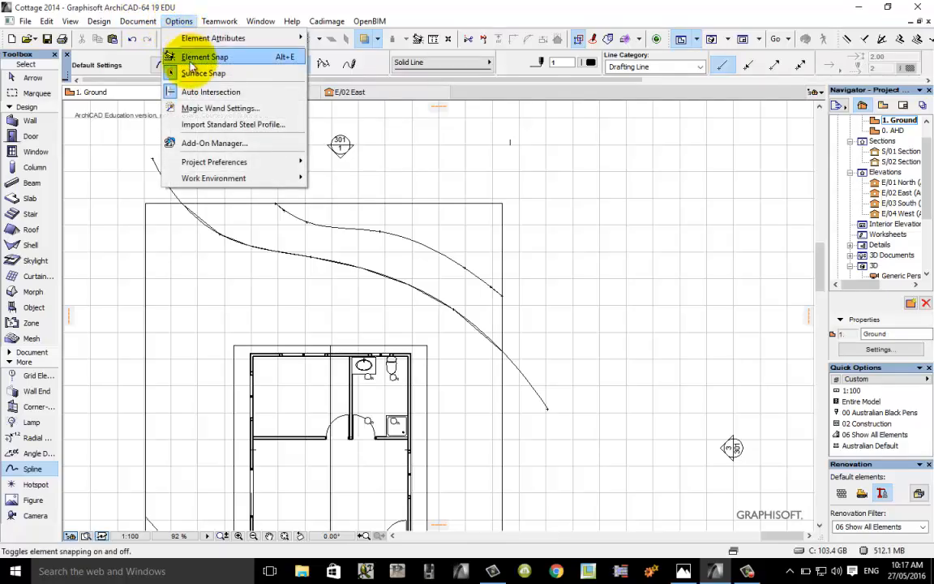
click(231, 111)
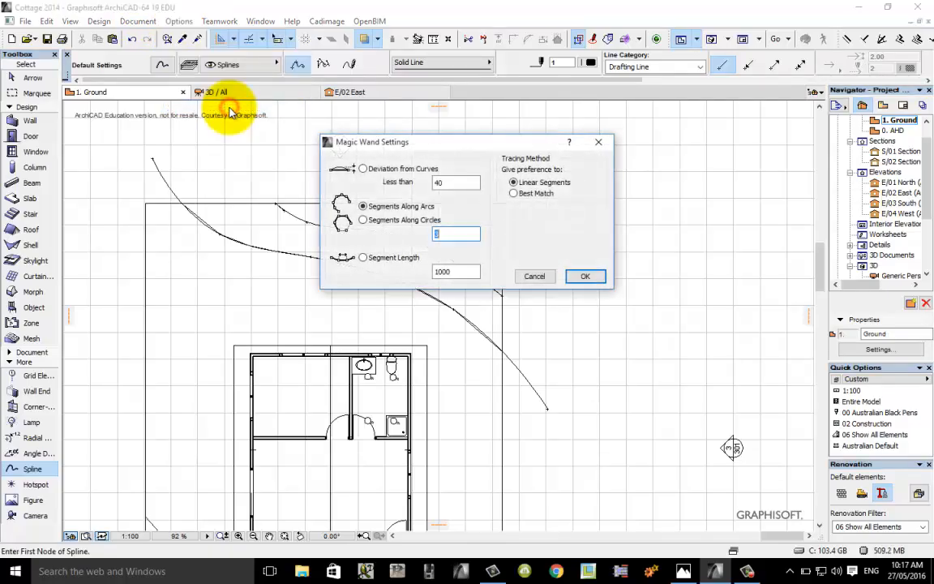
click(519, 194)
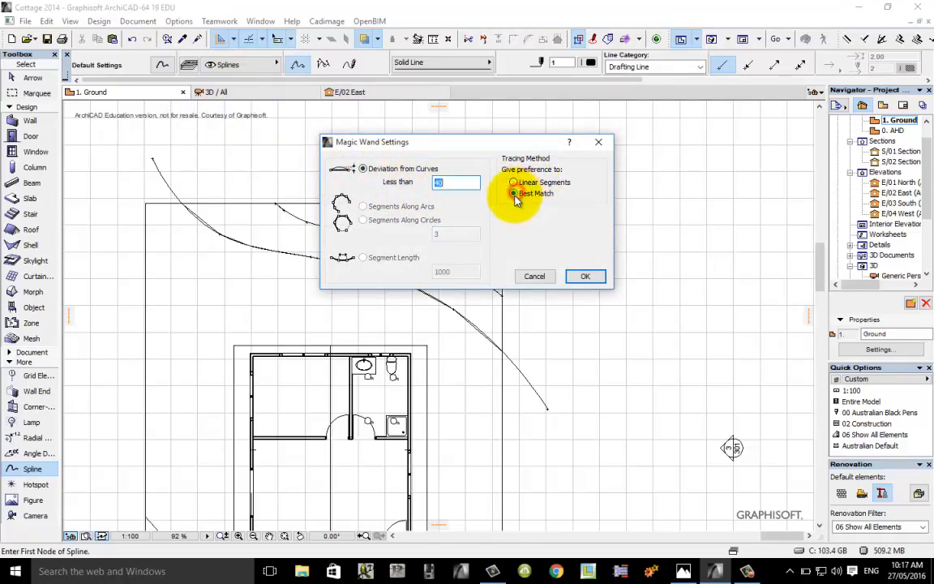
click(362, 169)
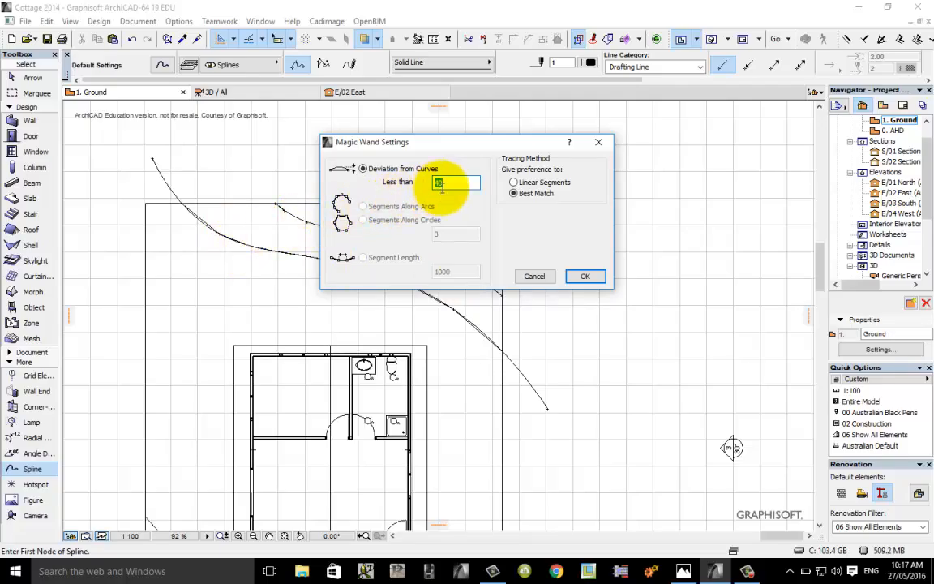
click(513, 182)
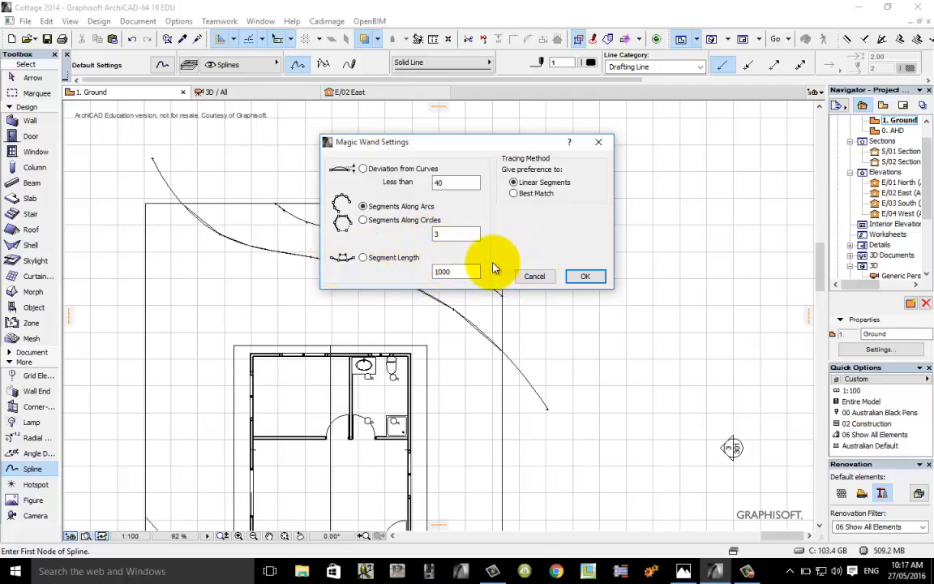
click(454, 237)
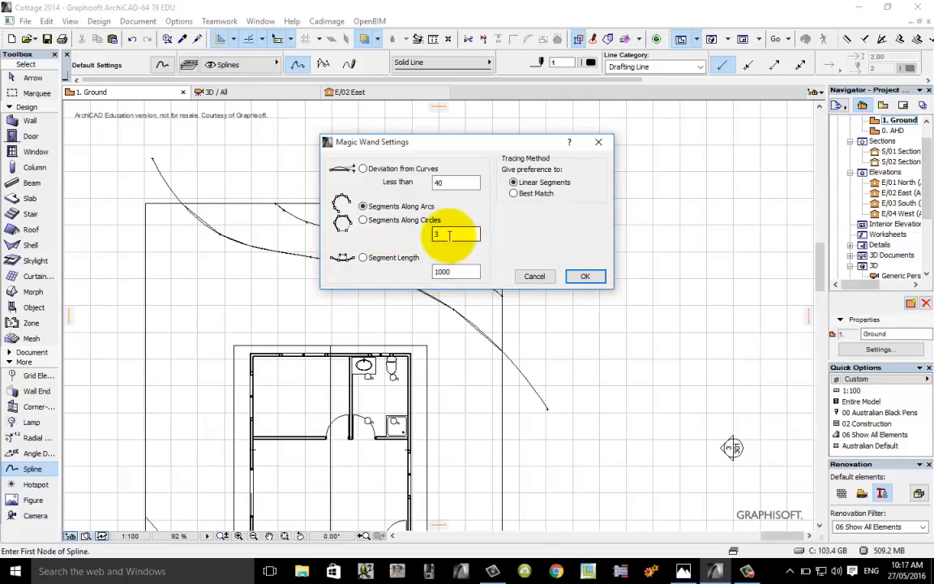
click(584, 276)
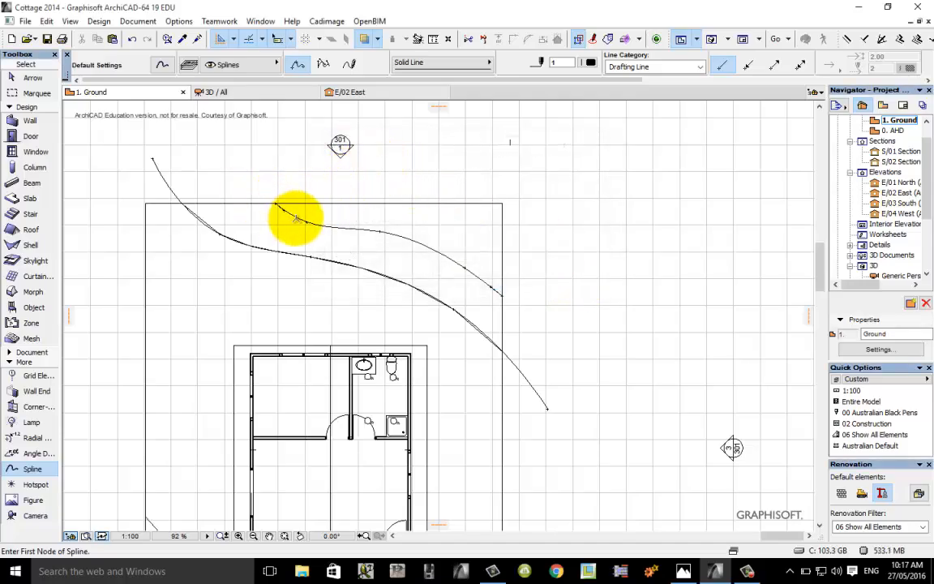
- Select the existing site mesh and try to add points along the trimmed spline with the Magic Wand, using Fit to User Ridges
click(30, 338)
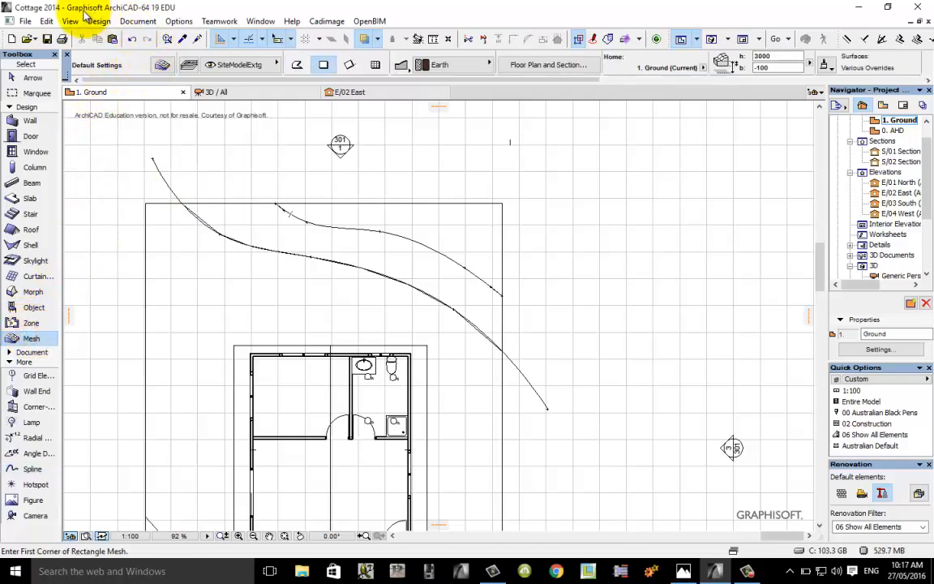
click(50, 22)
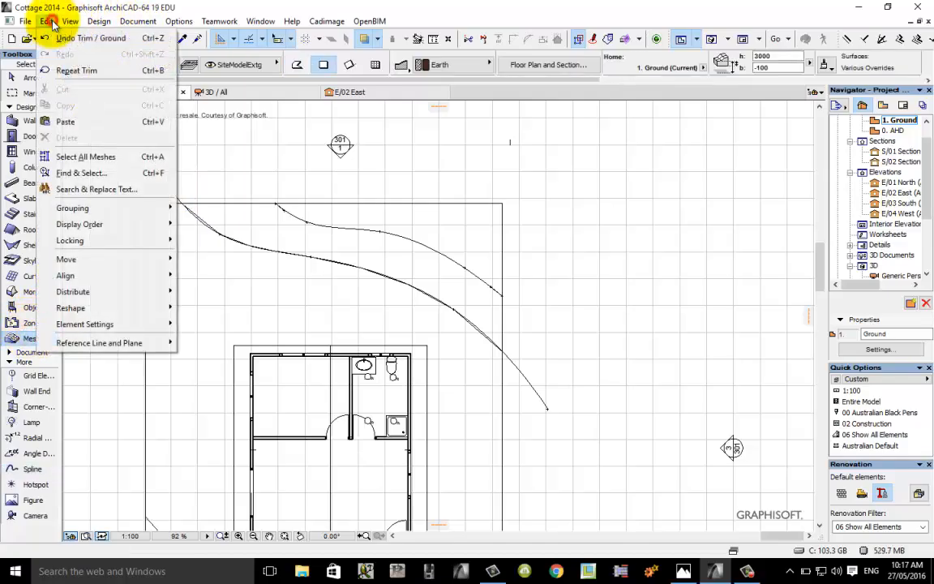
click(84, 152)
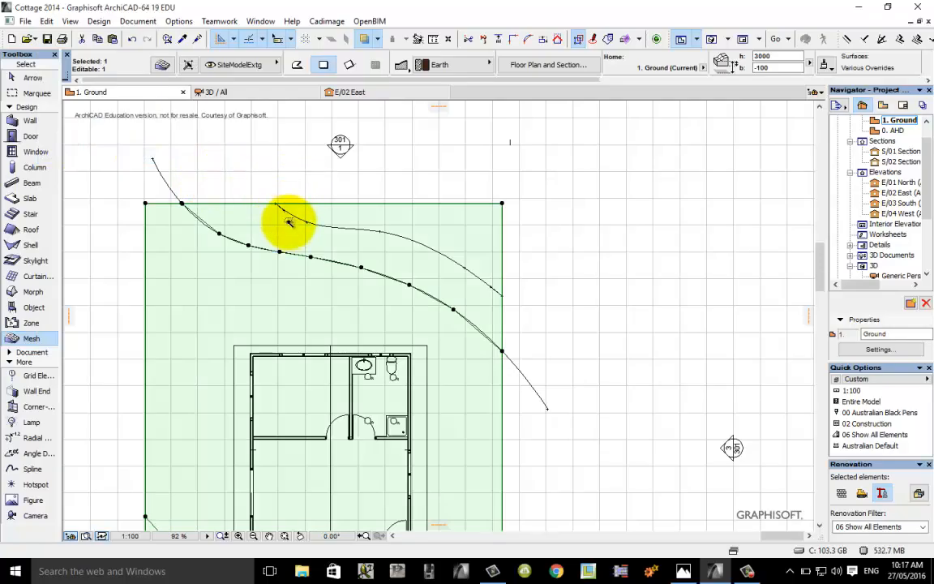
double_click(353, 230)
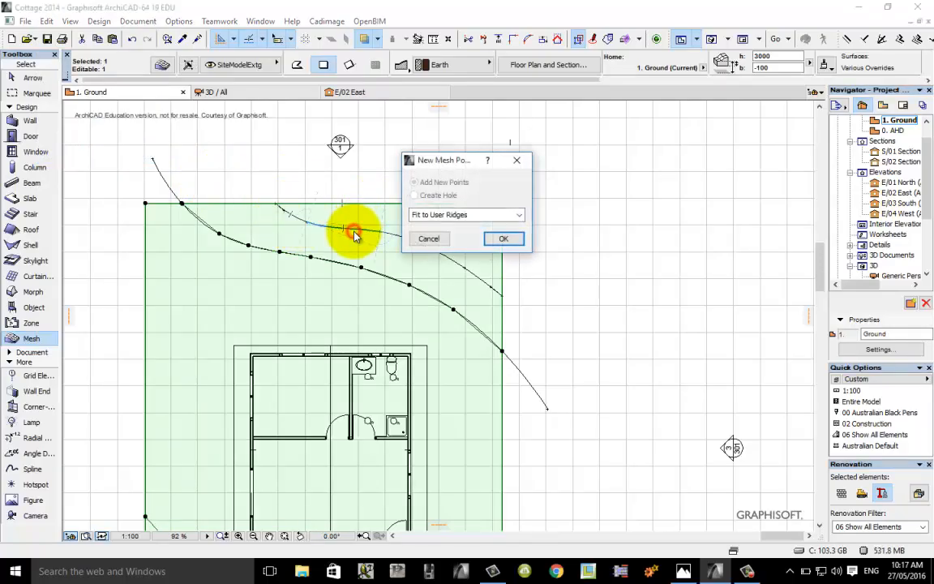
click(513, 243)
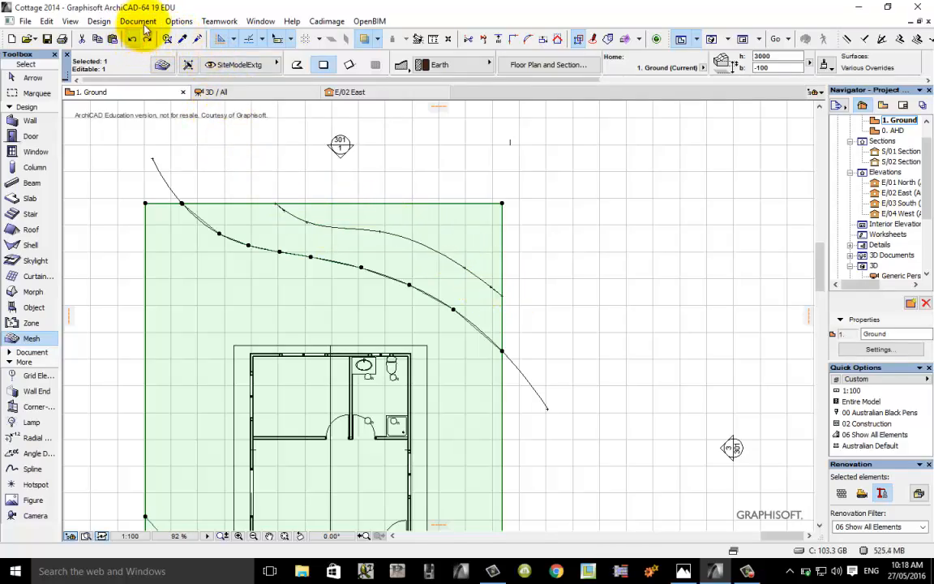
- Confirm the Magic Wand's 3 segments along arcs and trace the trimmed spline into the mesh as new points, fitted to user ridges
click(180, 22)
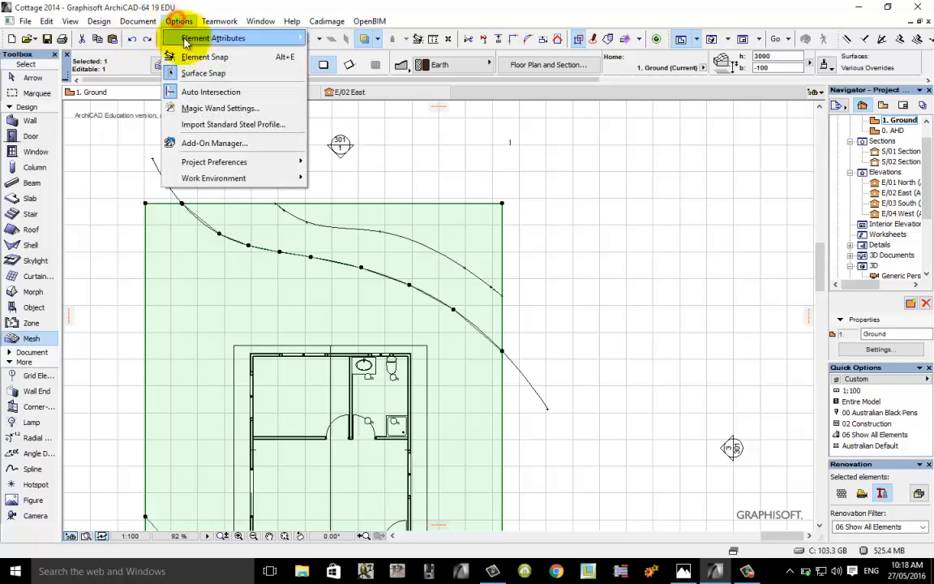
click(206, 108)
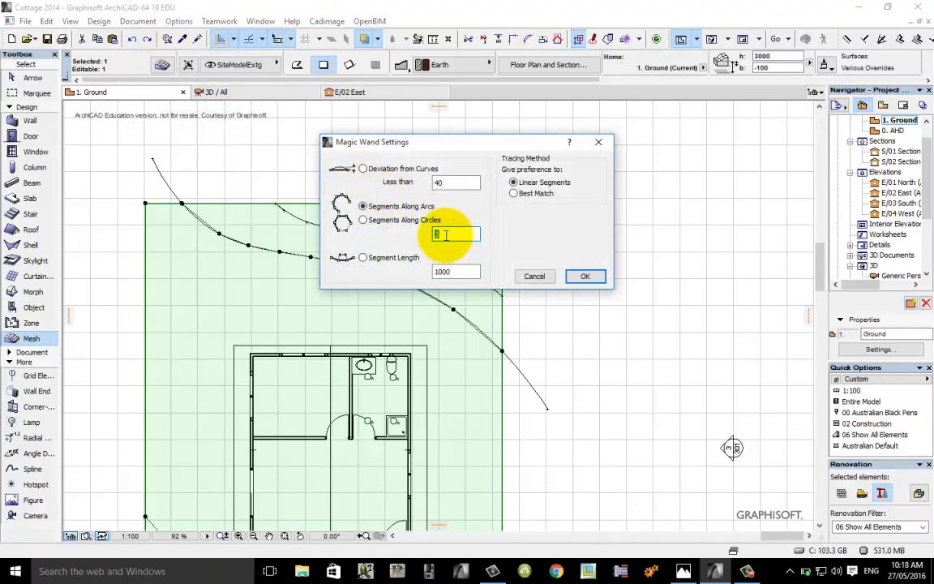
click(585, 276)
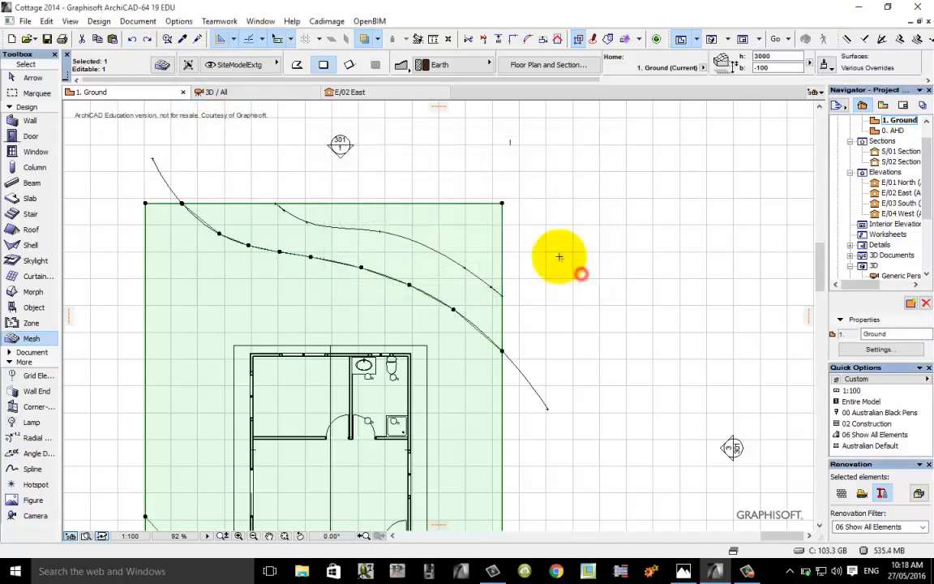
click(354, 230)
click(490, 237)
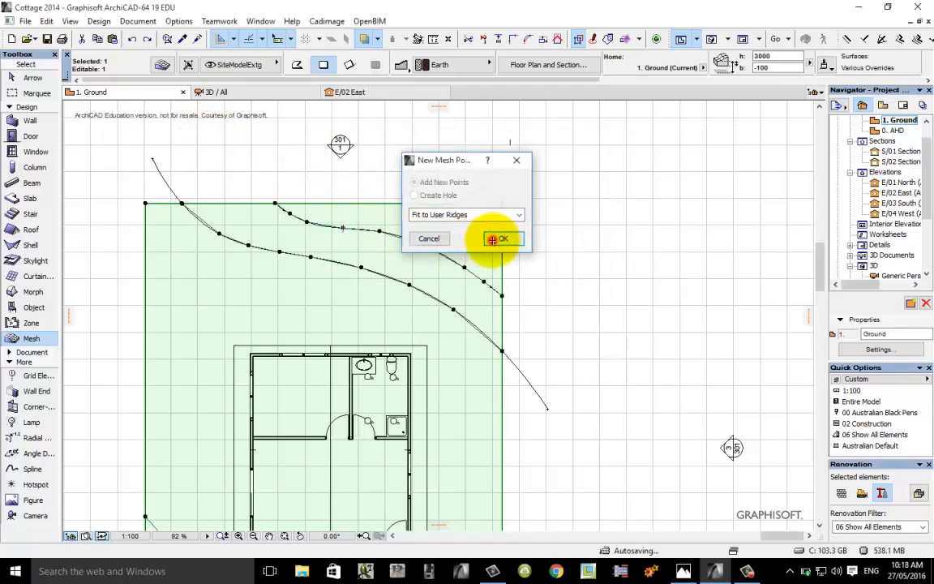